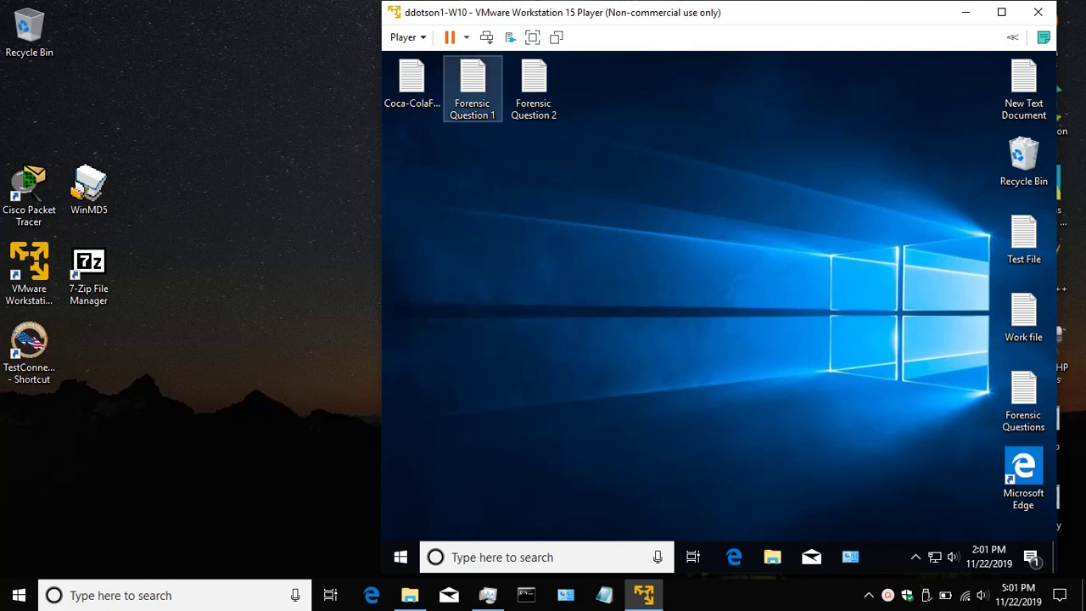
- Open Forensic Question 1 in Notepad and nudge its window slightly up and left
{"action": "double_click", "coordinate": [473, 85]}
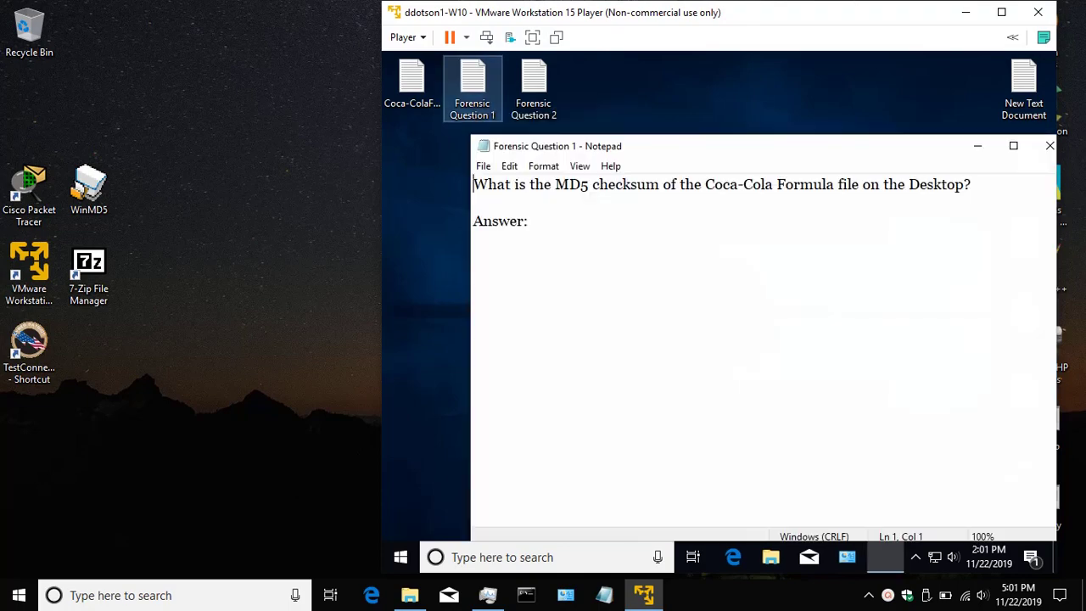
{"action": "left_click_drag", "start_coordinate": [651, 150], "coordinate": [616, 145]}
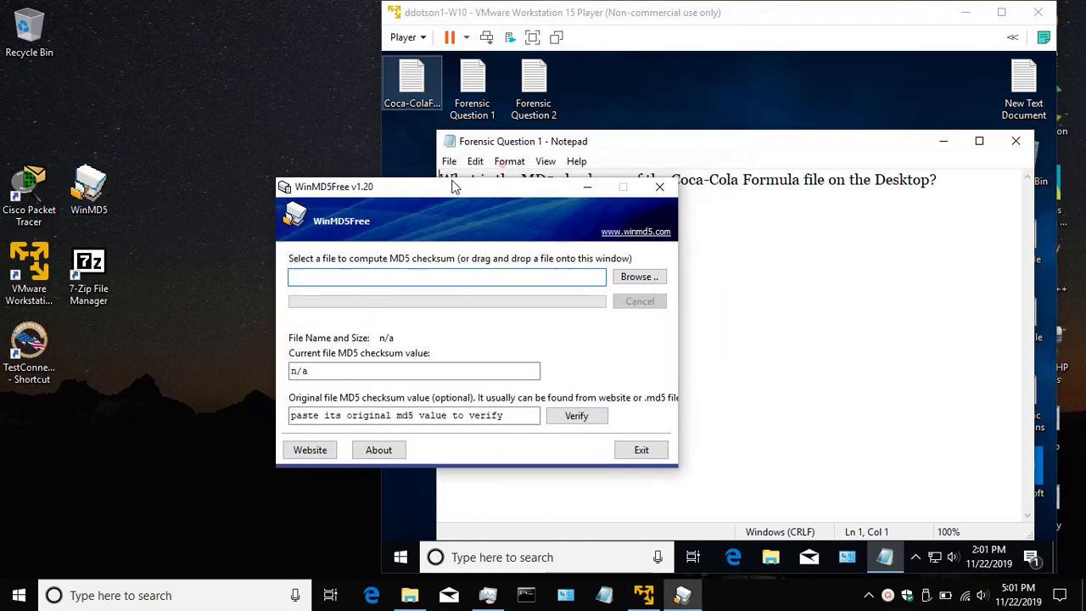
{"action": "left_click_drag", "start_coordinate": [454, 186], "coordinate": [169, 211]}
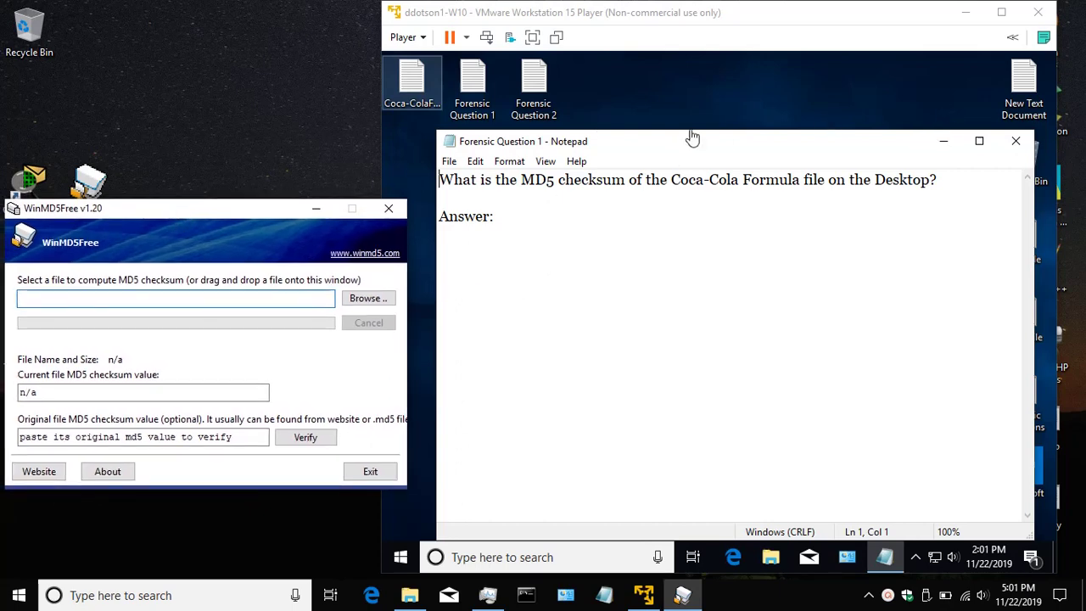
{"action": "left_click", "coordinate": [417, 93]}
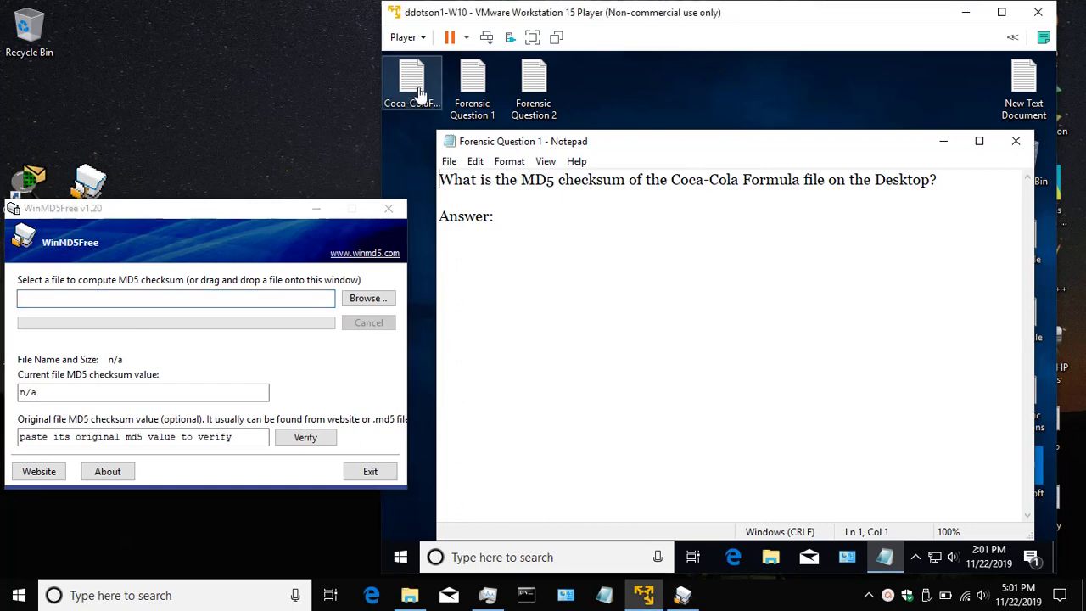
{"action": "left_click_drag", "start_coordinate": [417, 93], "coordinate": [277, 306]}
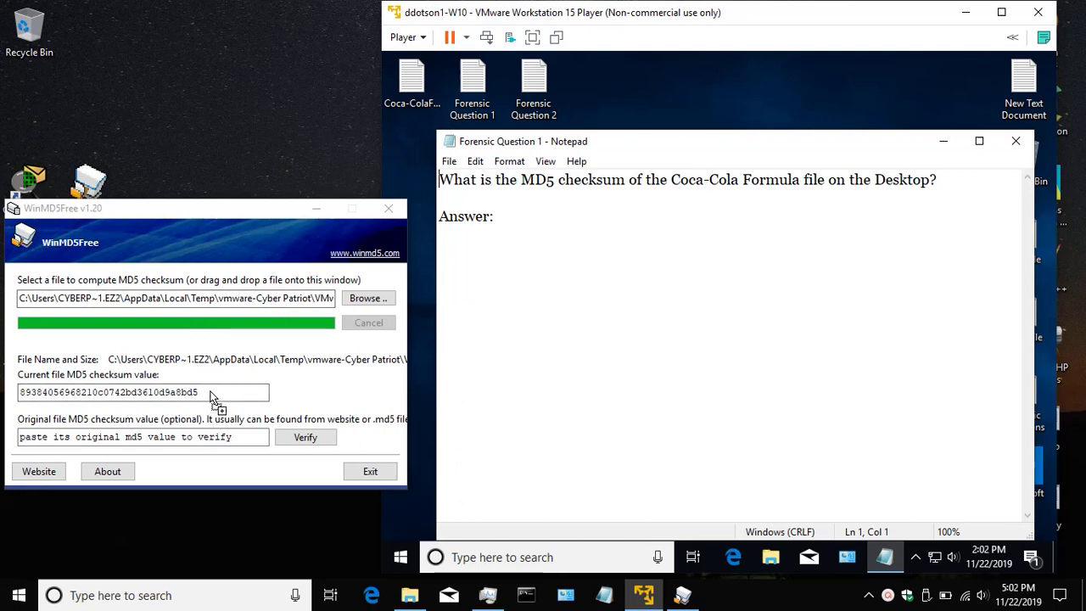
- Copy the MD5 checksum and paste it after Answer: in Forensic Question 1
{"action": "left_click_drag", "start_coordinate": [209, 390], "coordinate": [14, 389]}
{"action": "key", "text": "ctrl+c"}
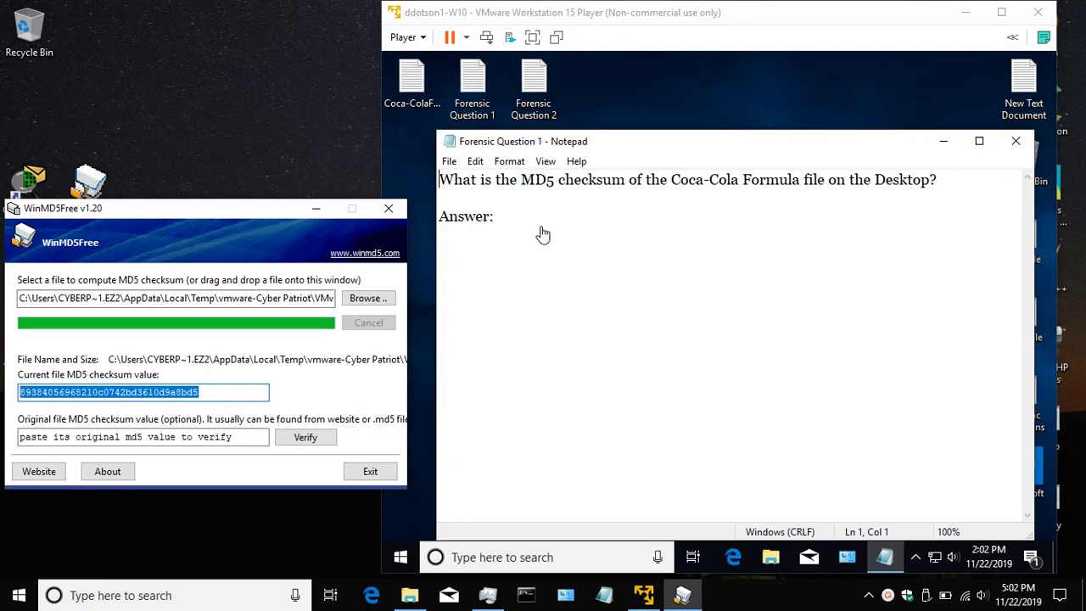
{"action": "left_click", "coordinate": [499, 221]}
{"action": "key", "text": "ctrl+v"}
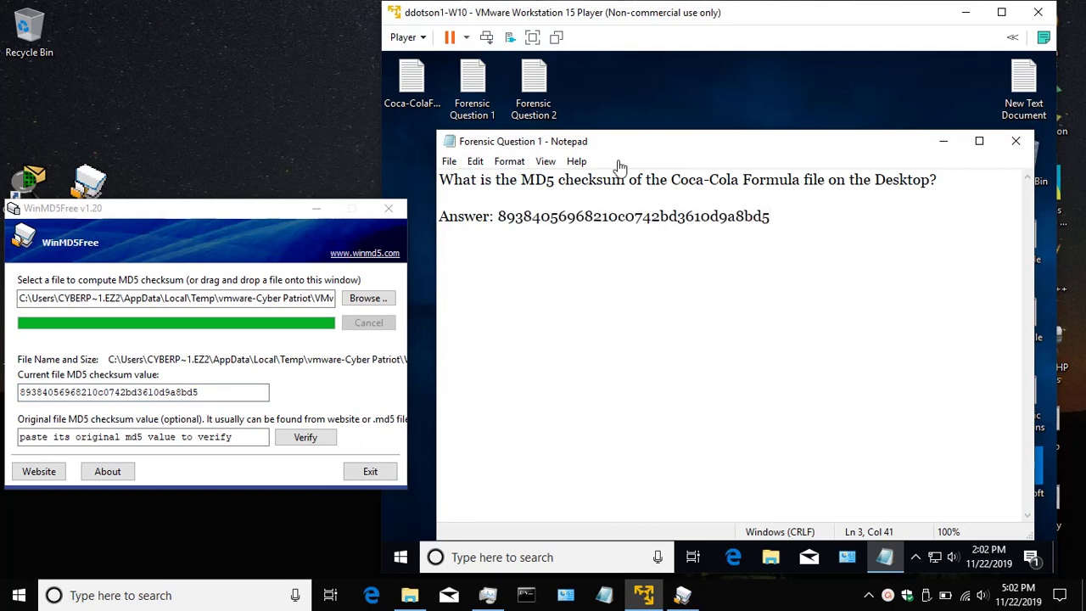
- Save Forensic Question 1 through the File menu and close Notepad
{"action": "left_click", "coordinate": [449, 162]}
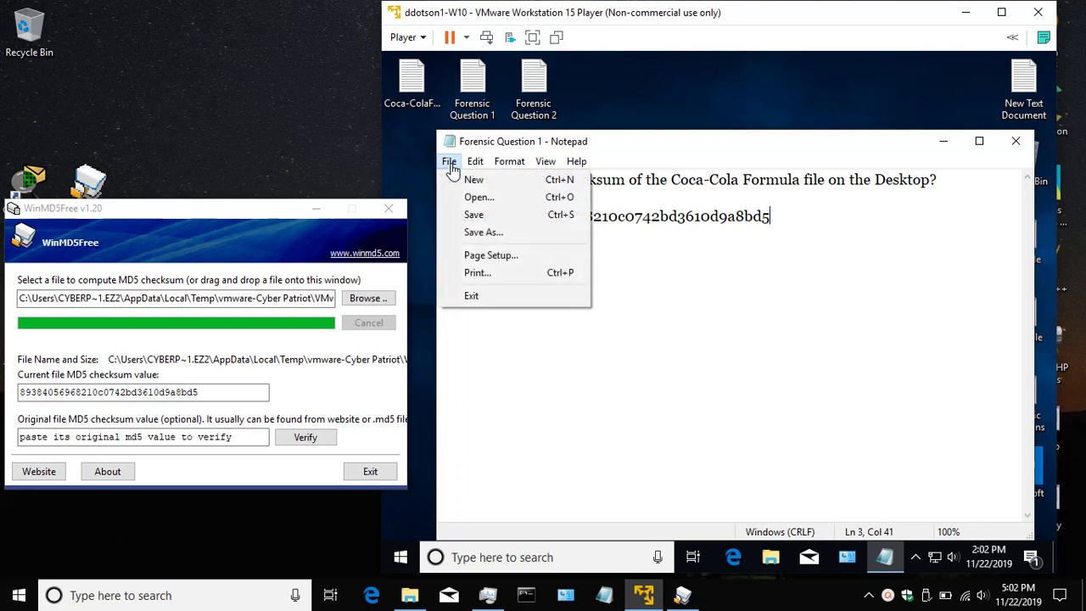
{"action": "left_click", "coordinate": [477, 219]}
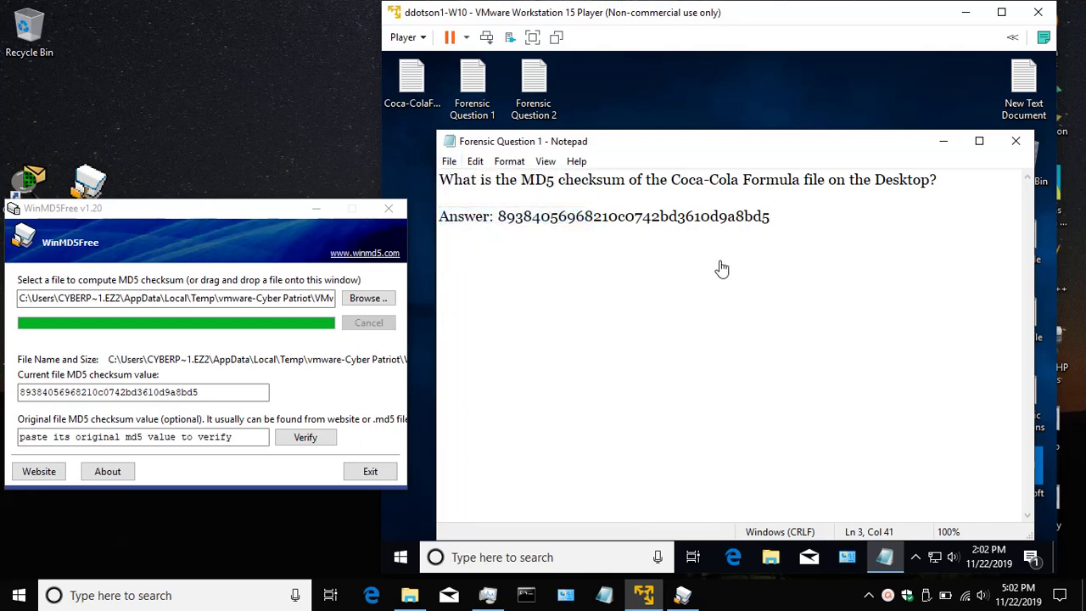
{"action": "left_click", "coordinate": [1015, 144]}
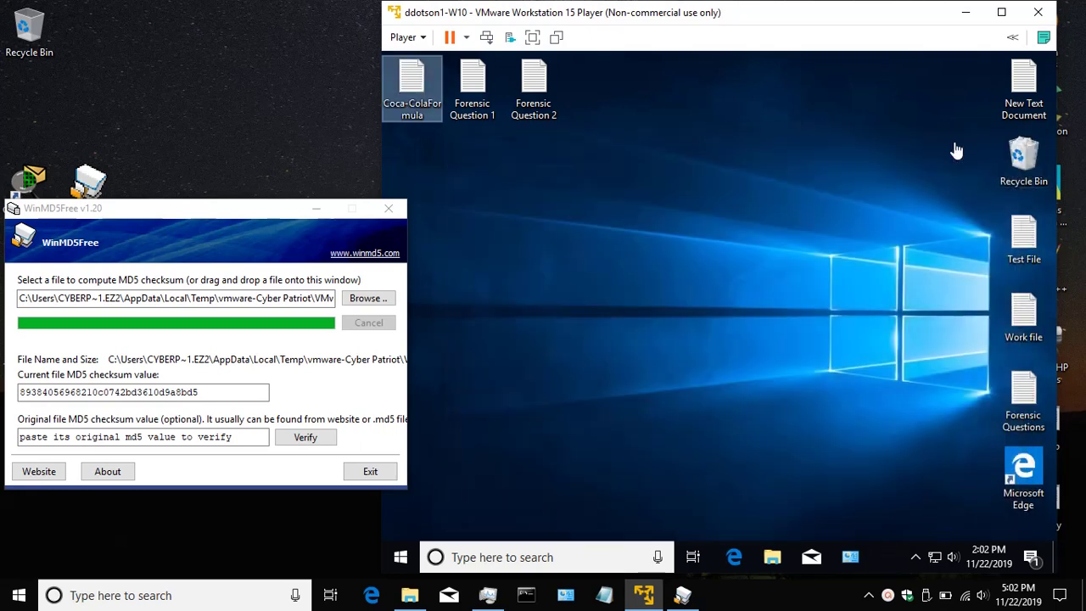
- Close WinMD5Free and bring the virtual machine window back to the front
{"action": "left_click", "coordinate": [388, 210]}
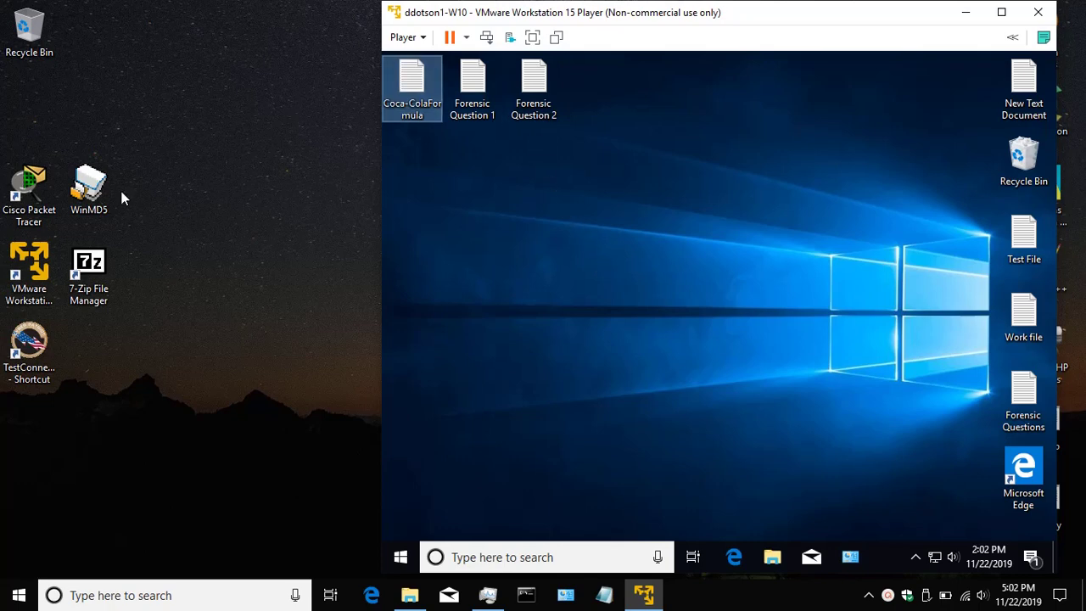
{"action": "left_click_drag", "start_coordinate": [111, 196], "coordinate": [417, 208]}
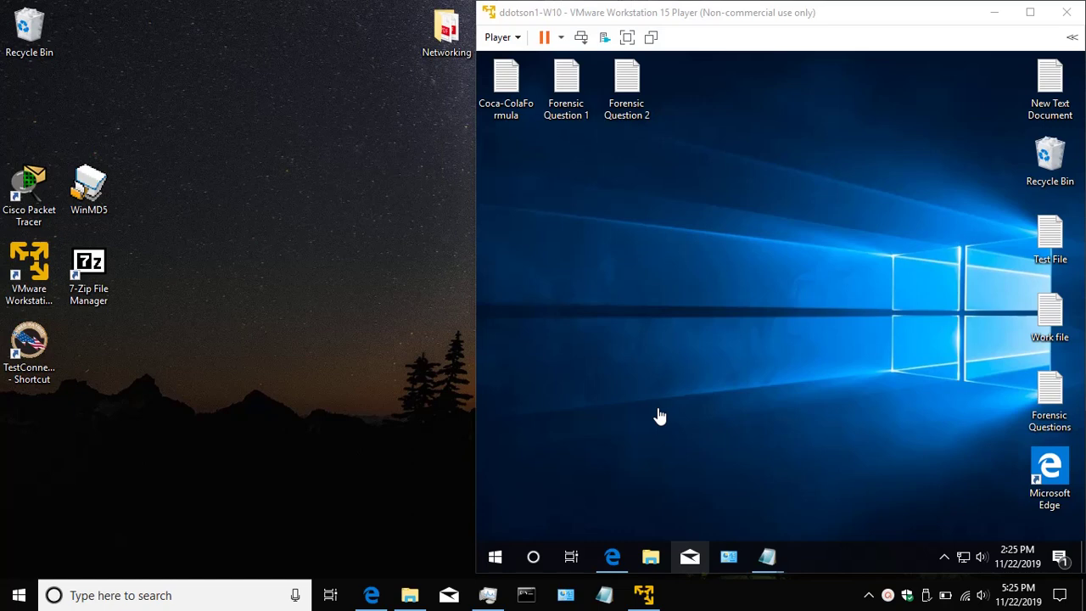
{"action": "left_click", "coordinate": [548, 198]}
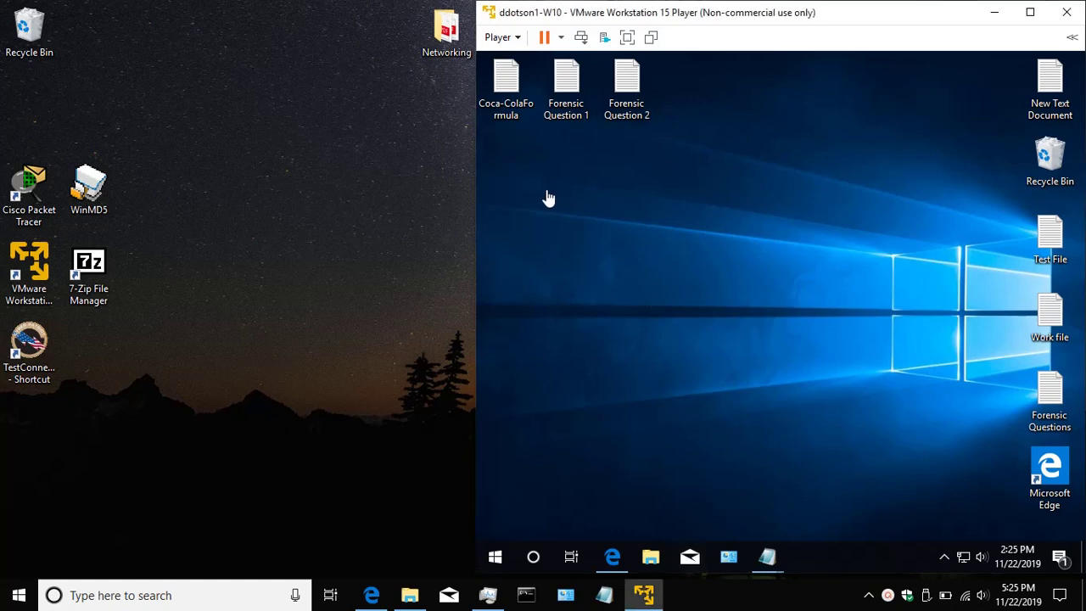
- Open Forensic Question 2, minimise it, and copy Coca-ColaFormula to the host desktop
{"action": "double_click", "coordinate": [642, 101]}
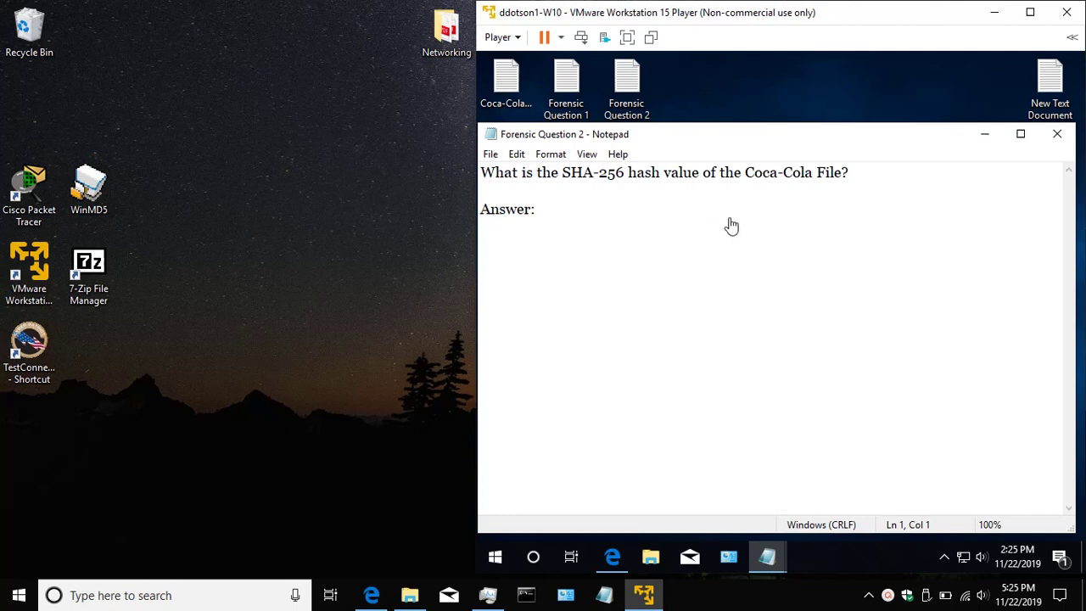
{"action": "left_click", "coordinate": [985, 138]}
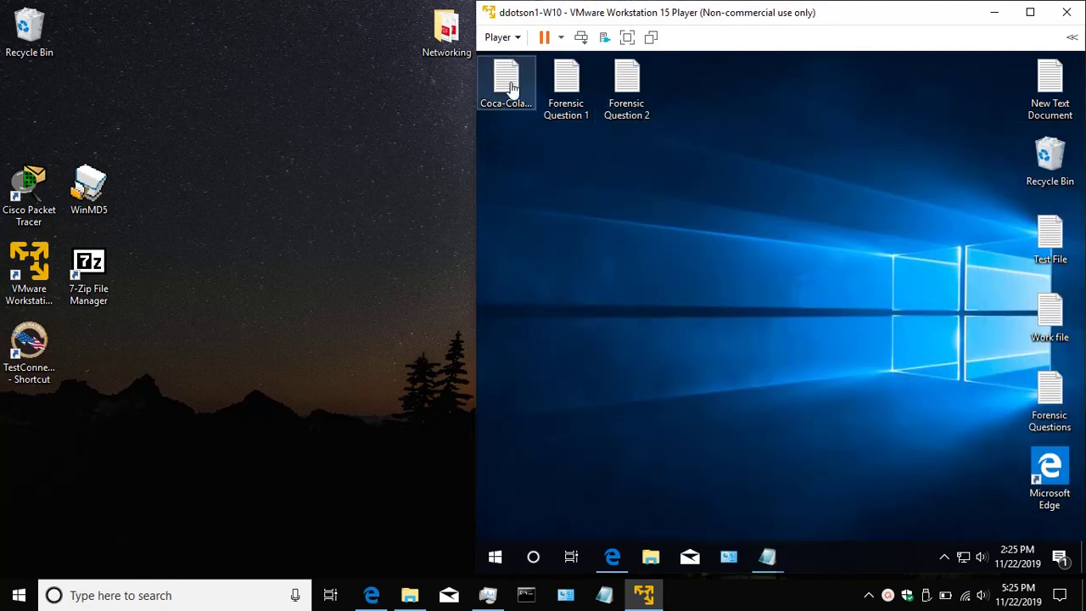
{"action": "left_click_drag", "start_coordinate": [509, 85], "coordinate": [336, 176]}
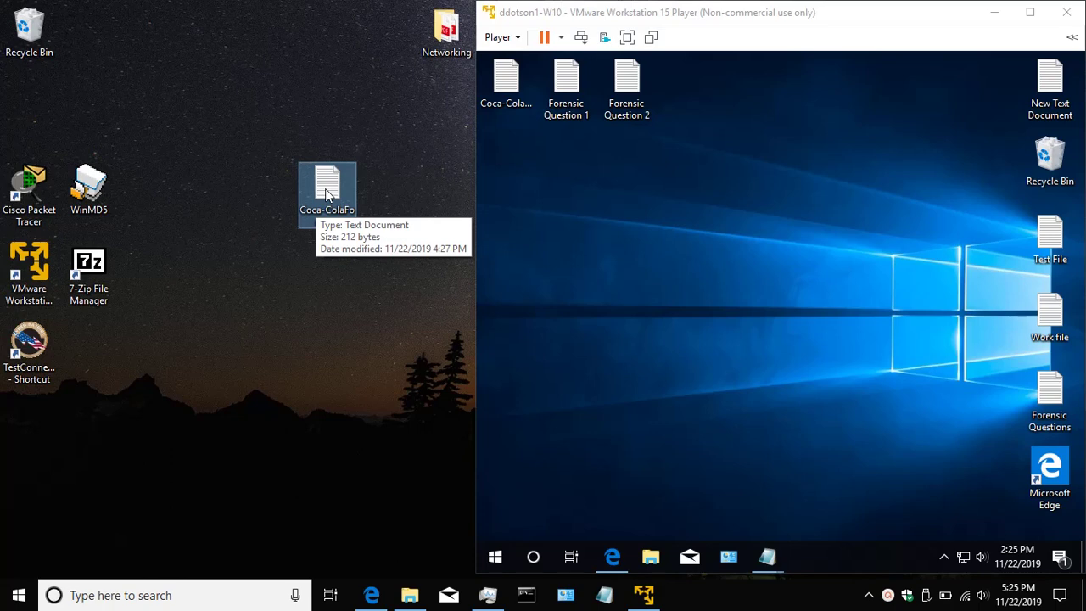
- Run CRC SHA > SHA-256 on the host-desktop copy of the Coca-Cola file
{"action": "right_click", "coordinate": [327, 190]}
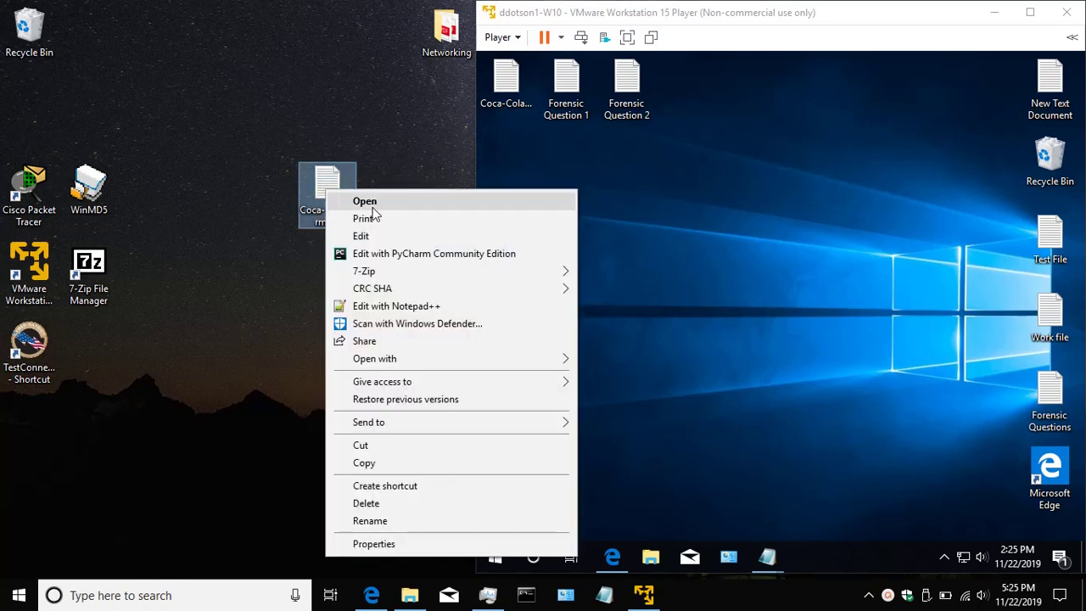
{"action": "mouse_move", "coordinate": [393, 297]}
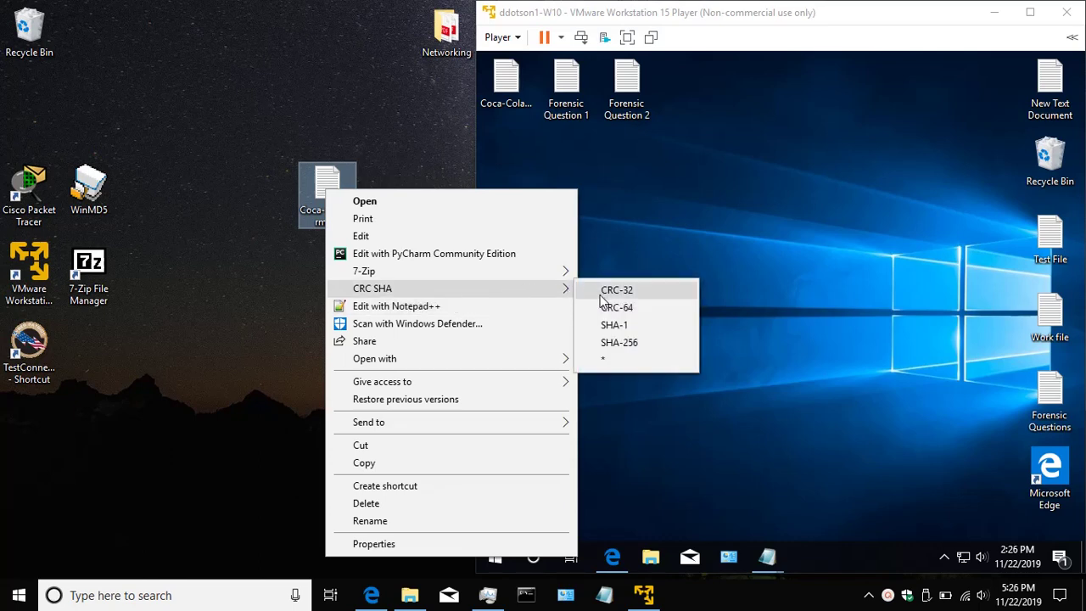
{"action": "left_click", "coordinate": [620, 342]}
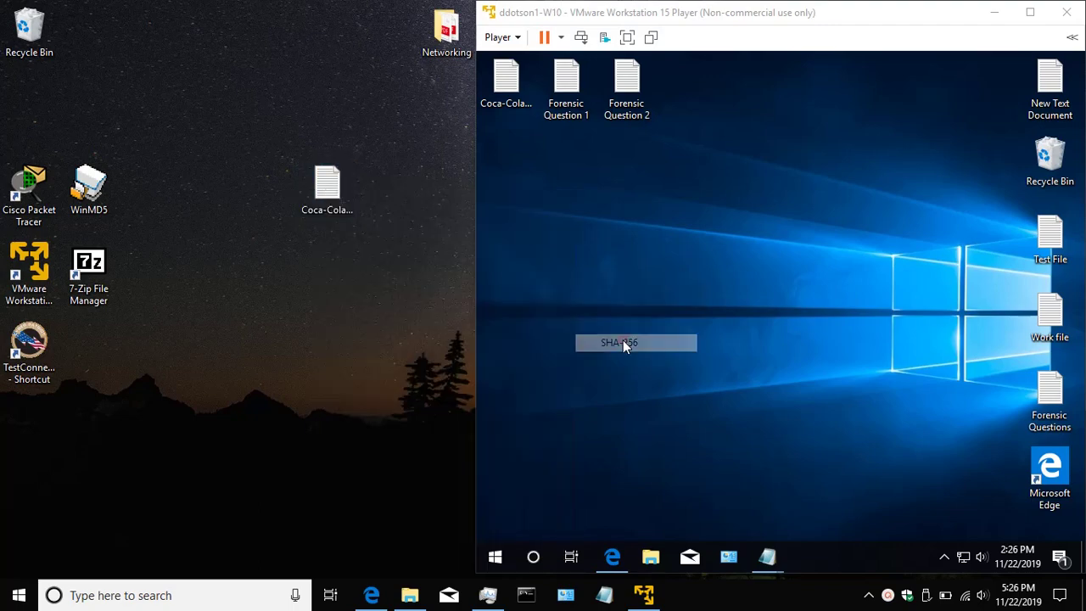
- Move and narrow the checksum results, then select and copy the SHA256 hash 96E7501F…E17A
{"action": "left_click_drag", "start_coordinate": [557, 77], "coordinate": [330, 85]}
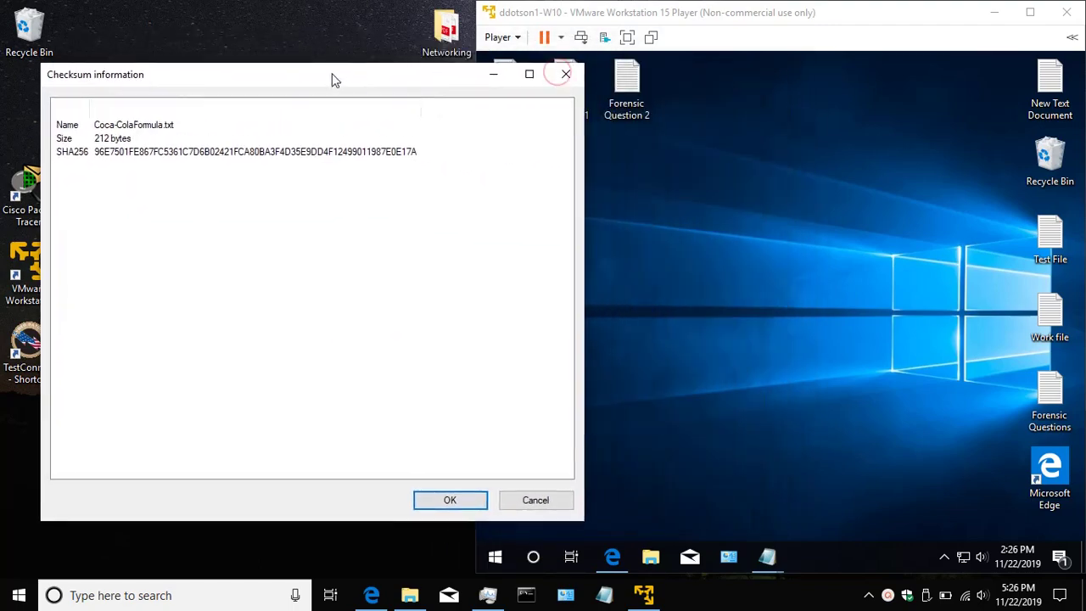
{"action": "left_click_drag", "start_coordinate": [582, 269], "coordinate": [438, 259]}
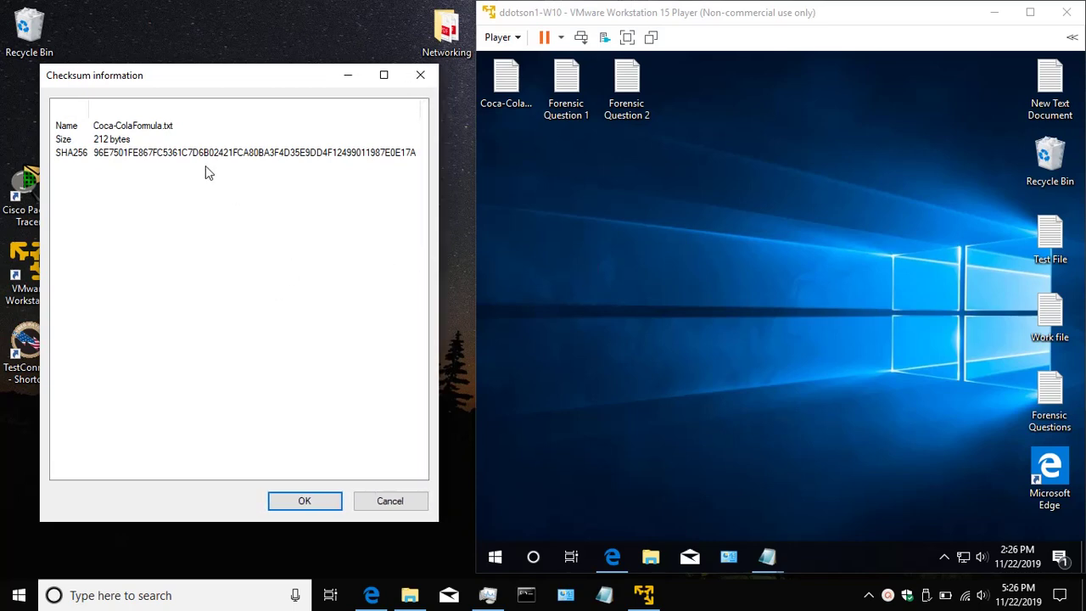
{"action": "left_click", "coordinate": [181, 154]}
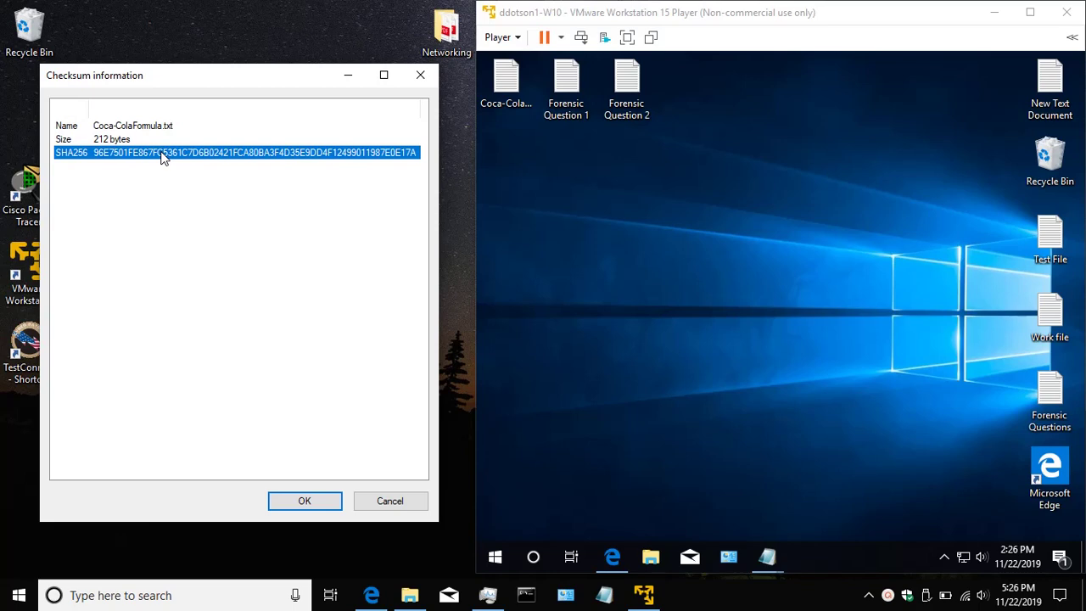
{"action": "left_click", "coordinate": [599, 194]}
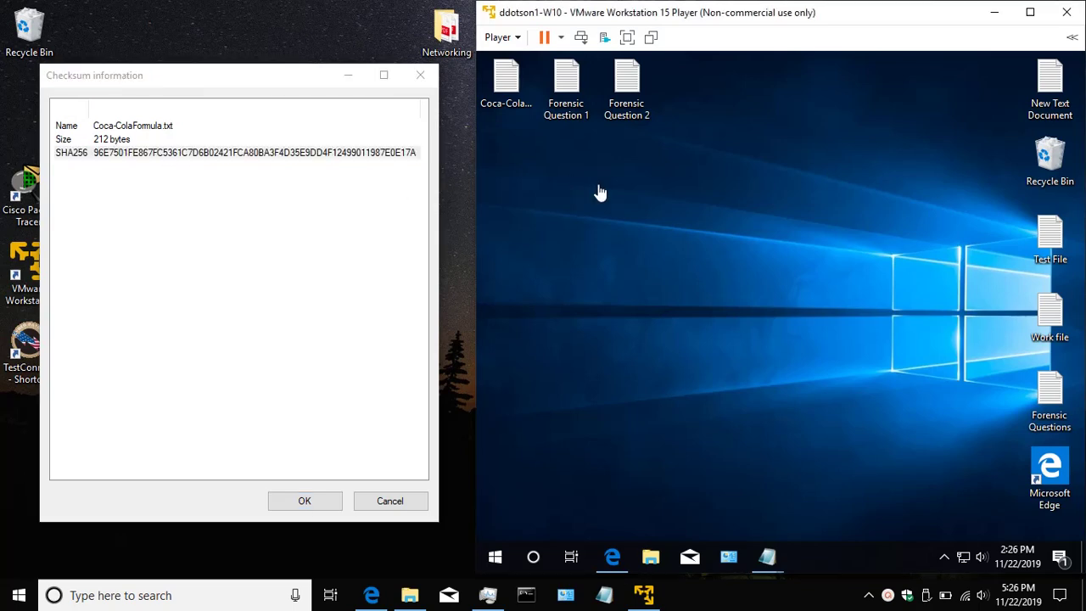
- Paste the copied SHA-256 hash after Answer: in Forensic Question 2
{"action": "double_click", "coordinate": [621, 108]}
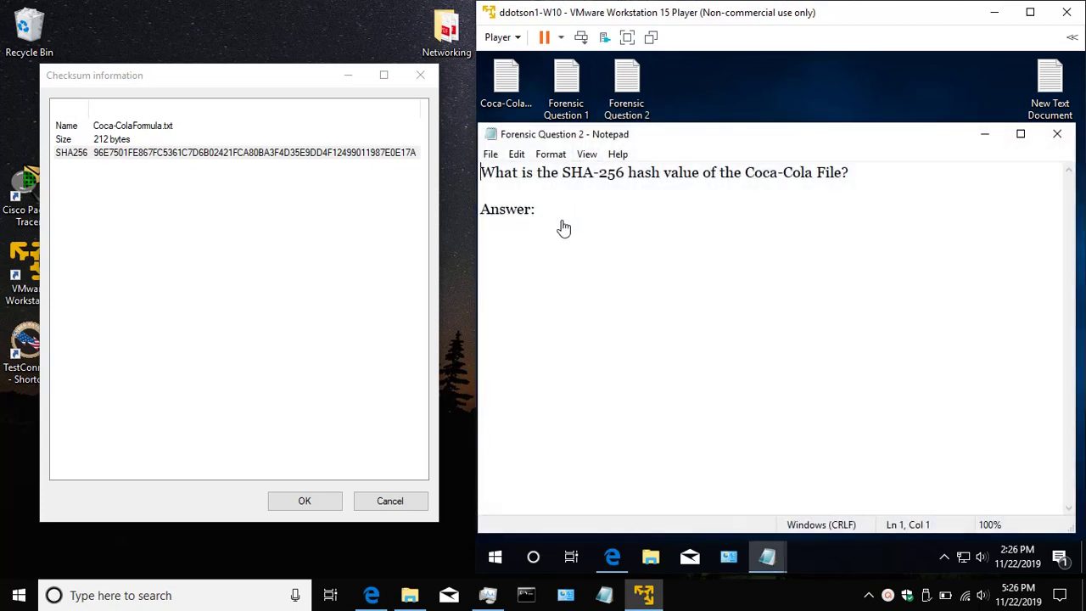
{"action": "left_click", "coordinate": [559, 218]}
{"action": "key", "text": "ctrl+v"}
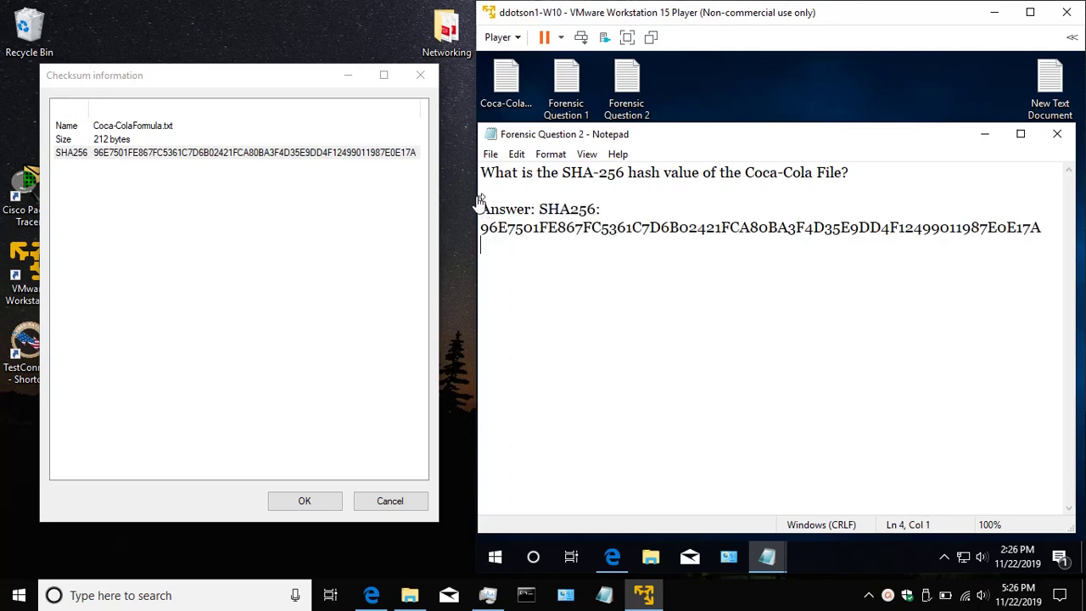
{"action": "left_click_drag", "start_coordinate": [475, 103], "coordinate": [402, 103]}
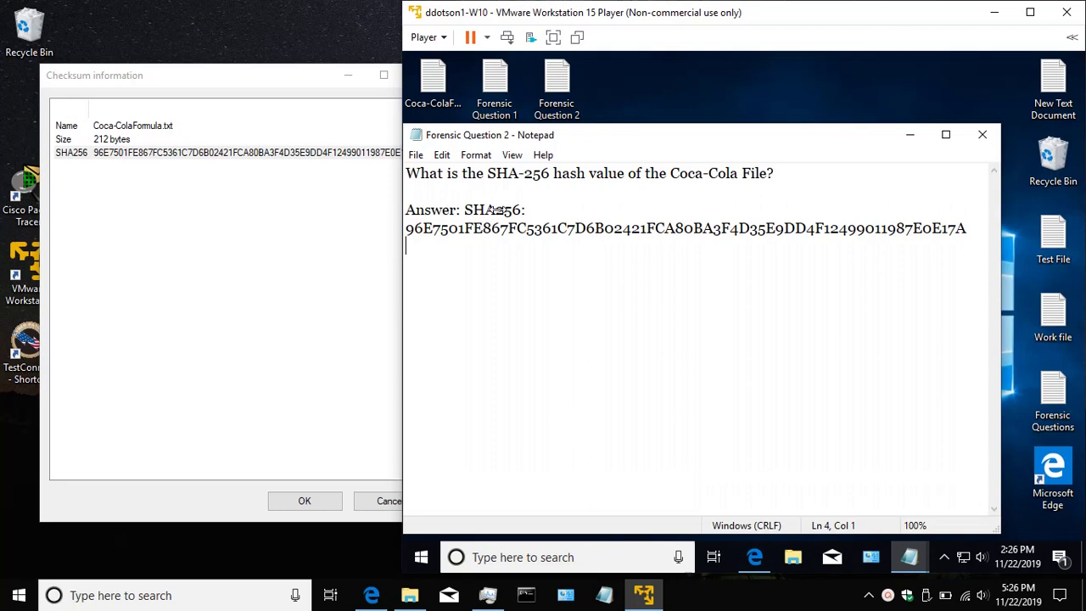
- Delete the leftover SHA256: label and extra space before the hash, then save the file
{"action": "left_click", "coordinate": [531, 210]}
{"action": "key", "text": "BackSpace"}
{"action": "key", "text": "BackSpace"}
{"action": "key", "text": "BackSpace"}
{"action": "key", "text": "BackSpace"}
{"action": "key", "text": "BackSpace"}
{"action": "key", "text": "BackSpace"}
{"action": "key", "text": "BackSpace"}
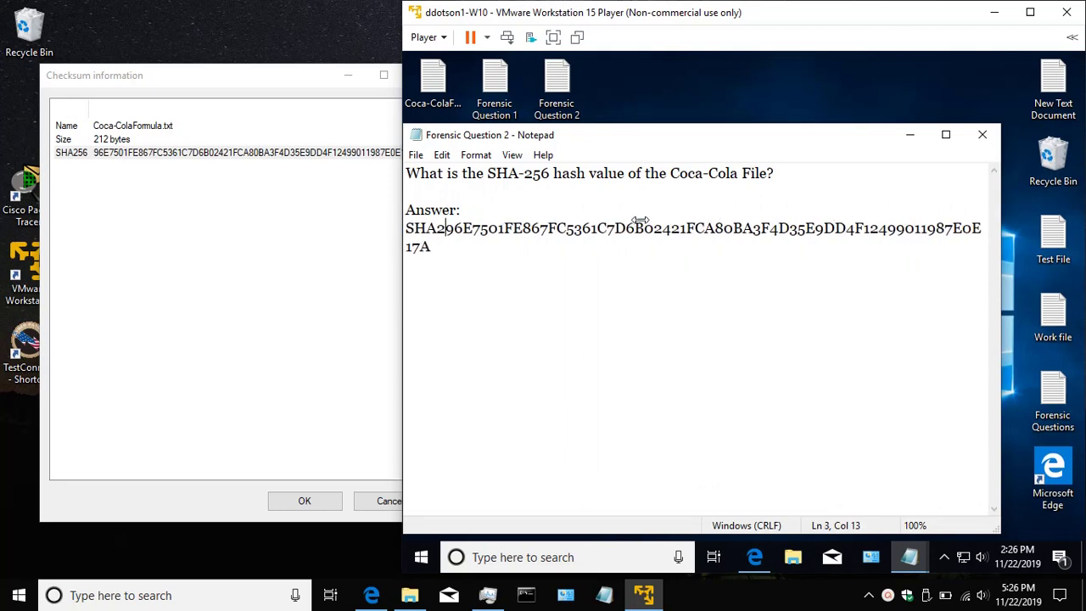
{"action": "key", "text": "BackSpace"}
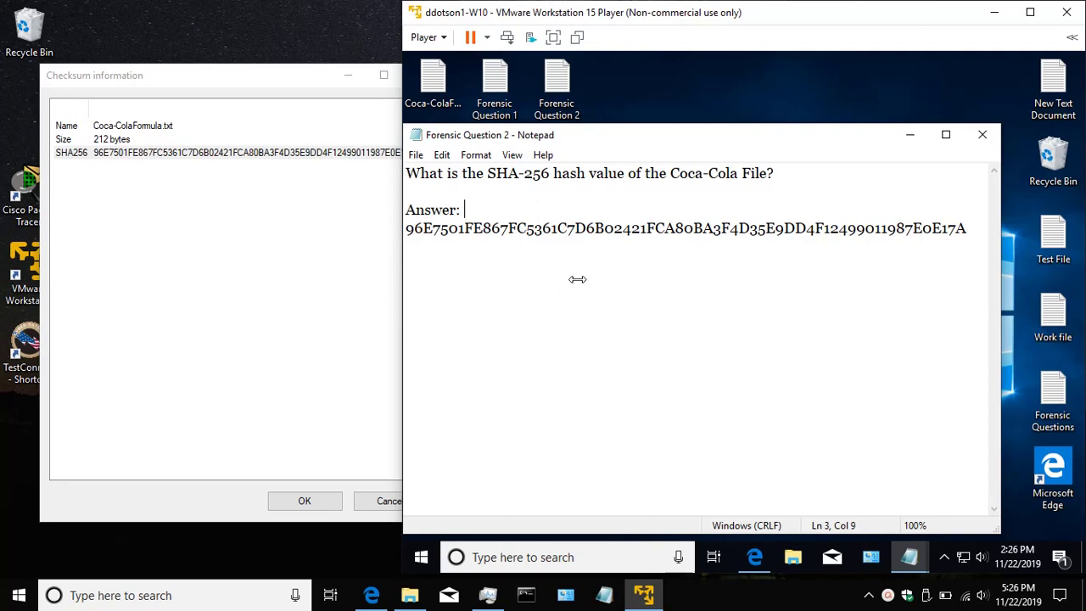
{"action": "key", "text": "BackSpace"}
{"action": "left_click", "coordinate": [417, 154]}
{"action": "left_click", "coordinate": [467, 209]}
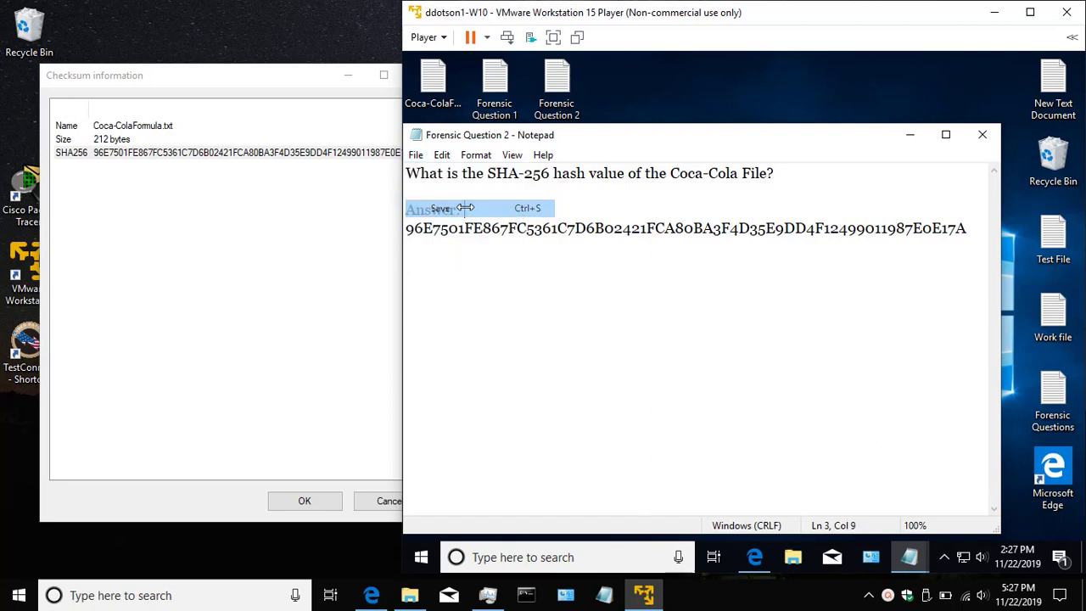
- Close Forensic Question 2 and the 7-Zip checksum results window
{"action": "left_click", "coordinate": [984, 134]}
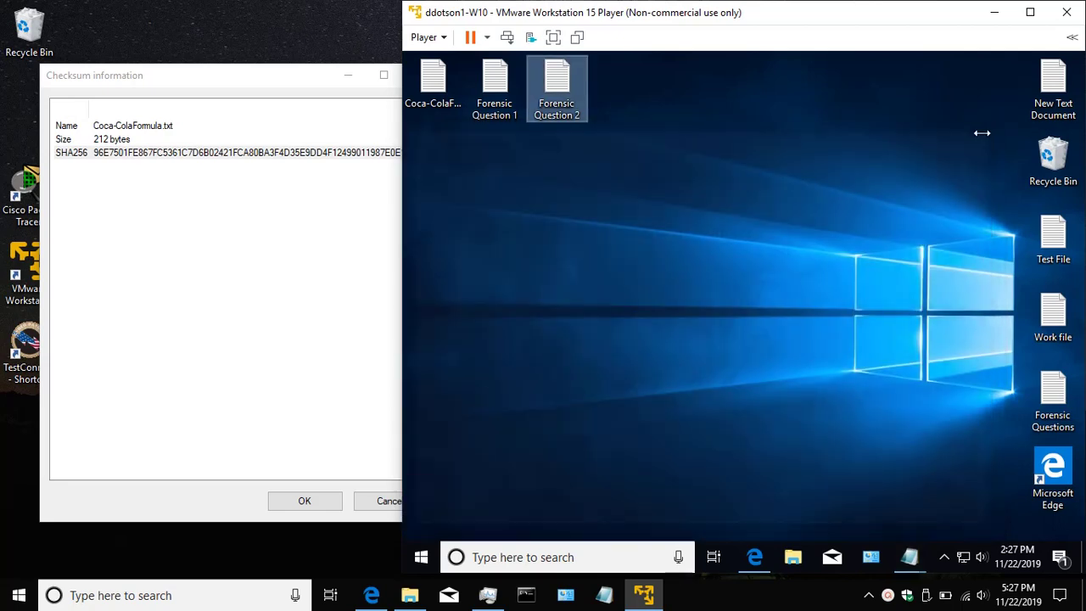
{"action": "left_click", "coordinate": [327, 78]}
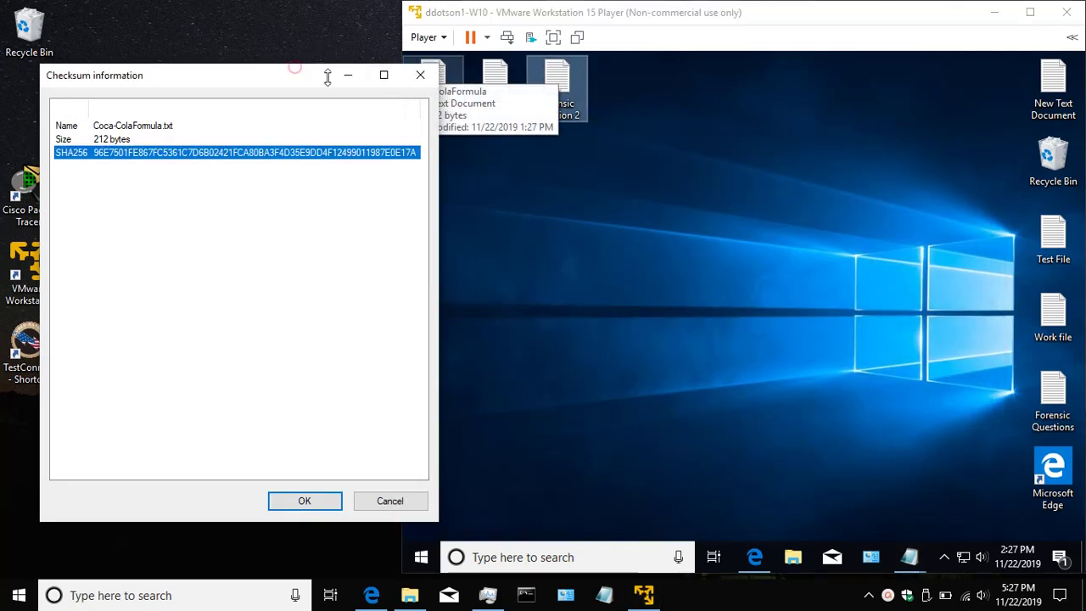
{"action": "left_click", "coordinate": [420, 75]}
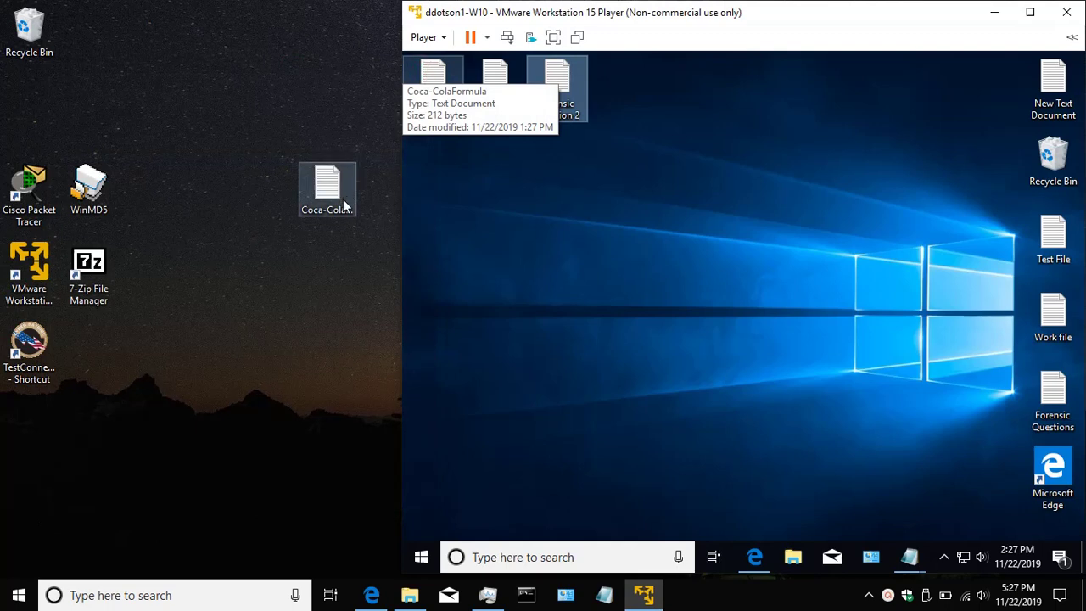
- Delete the Coca-Cola file copy from the host desktop and return to the VM
{"action": "left_click", "coordinate": [343, 199]}
{"action": "right_click", "coordinate": [334, 195]}
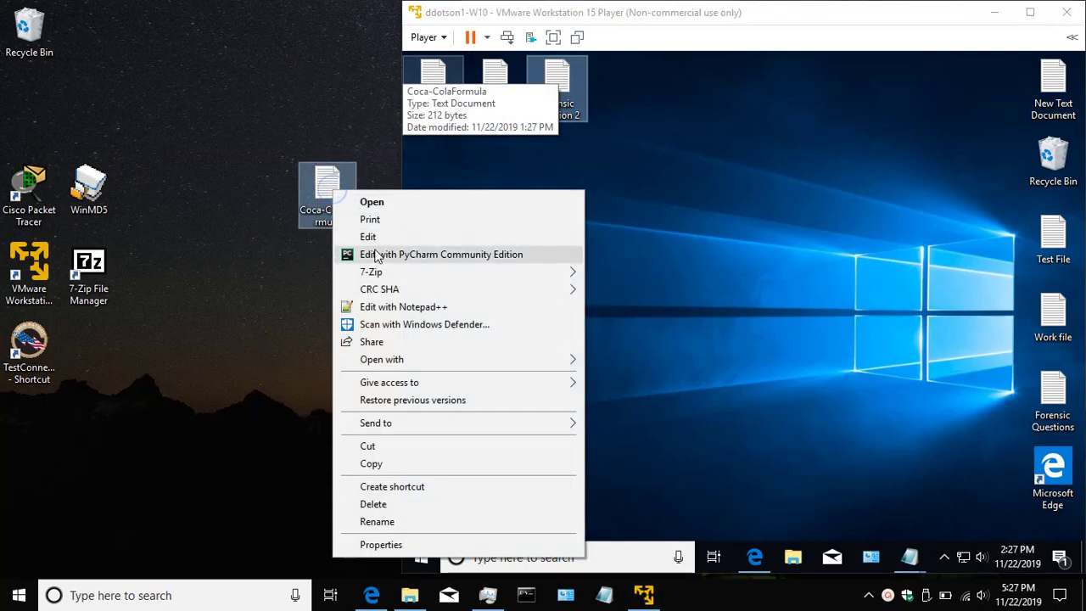
{"action": "left_click", "coordinate": [363, 506]}
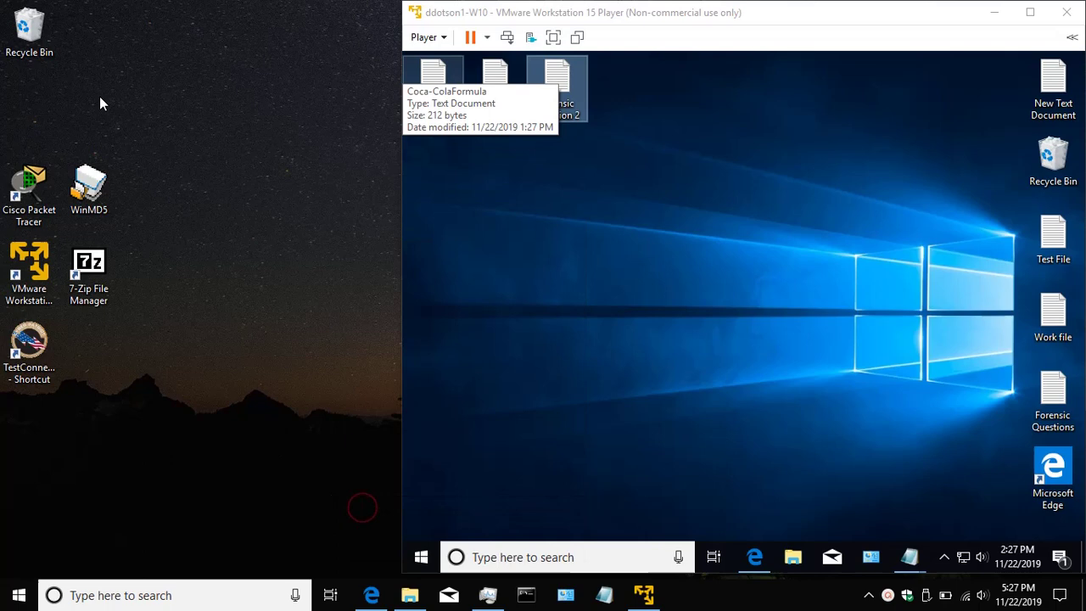
{"action": "left_click", "coordinate": [735, 356]}
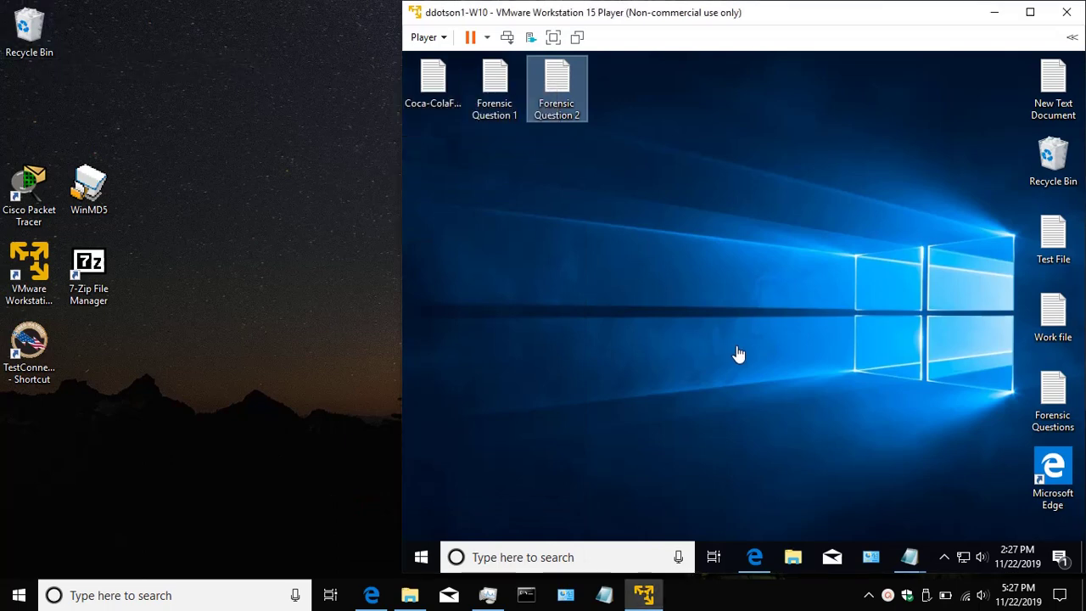